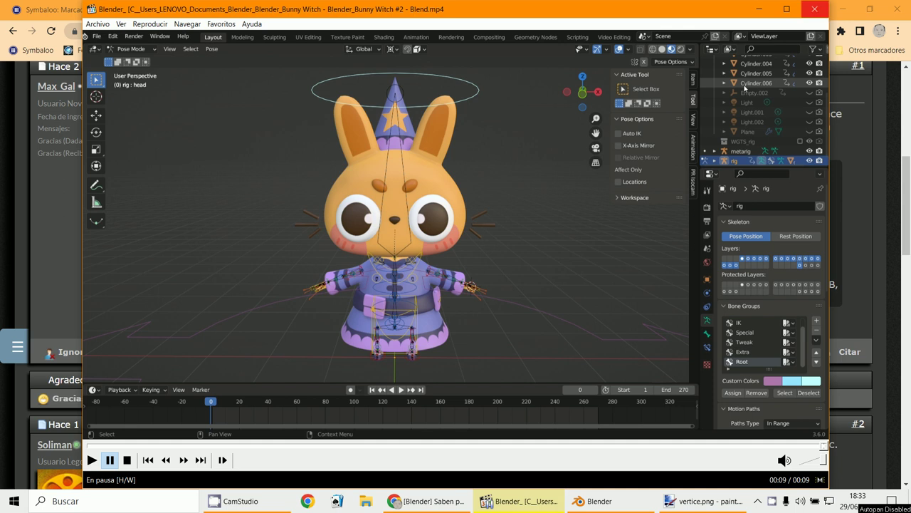
Close the video, switch to Blender and put the box mesh in Weight Paint mode.
left_click(815, 10)
left_click(514, 500)
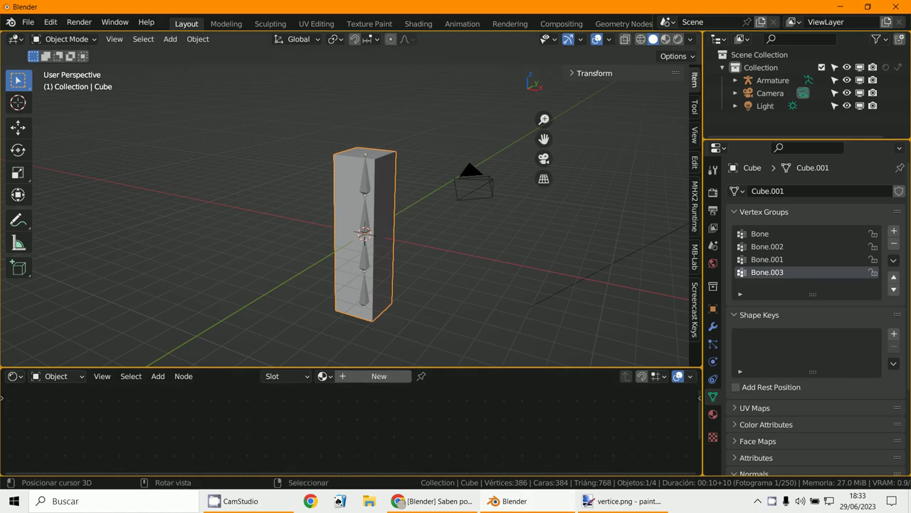
scroll(352, 207, "up", 1)
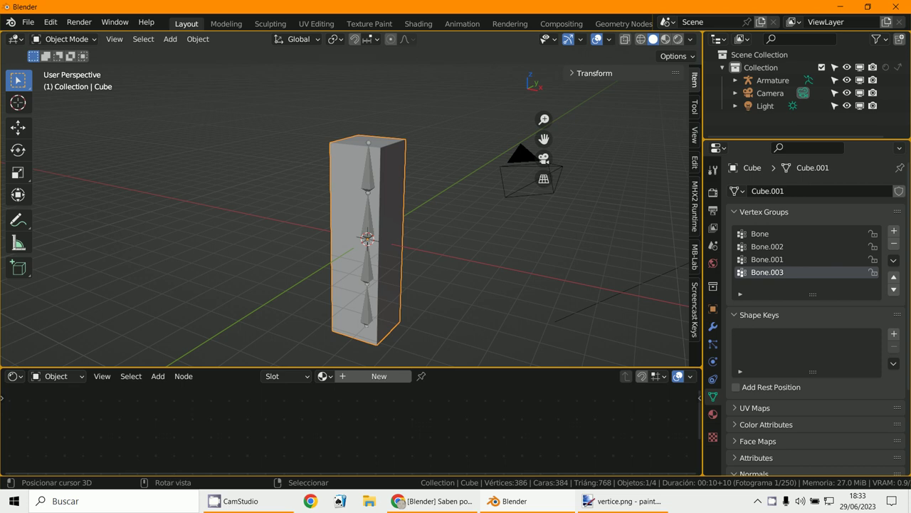
left_click(62, 39)
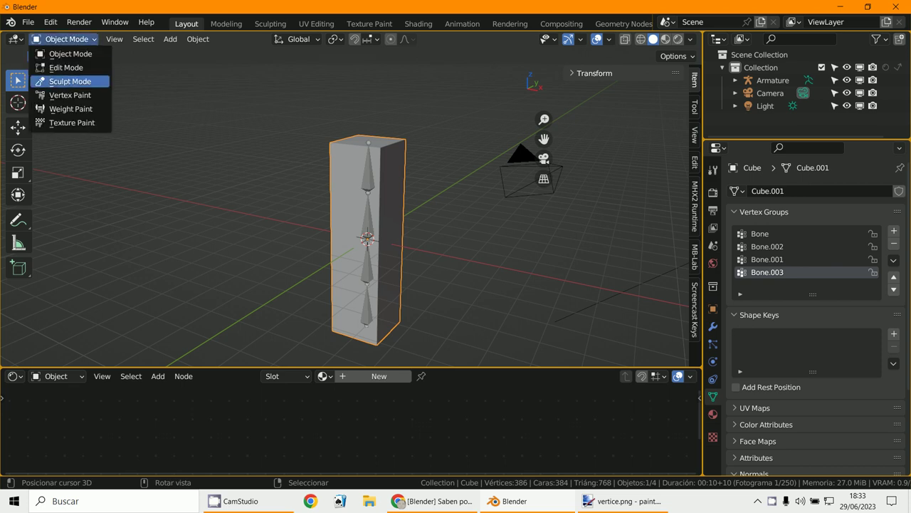
left_click(64, 109)
Choose the Bone.002 vertex group and paint full weight across the band of the box around that bone.
left_click(761, 234)
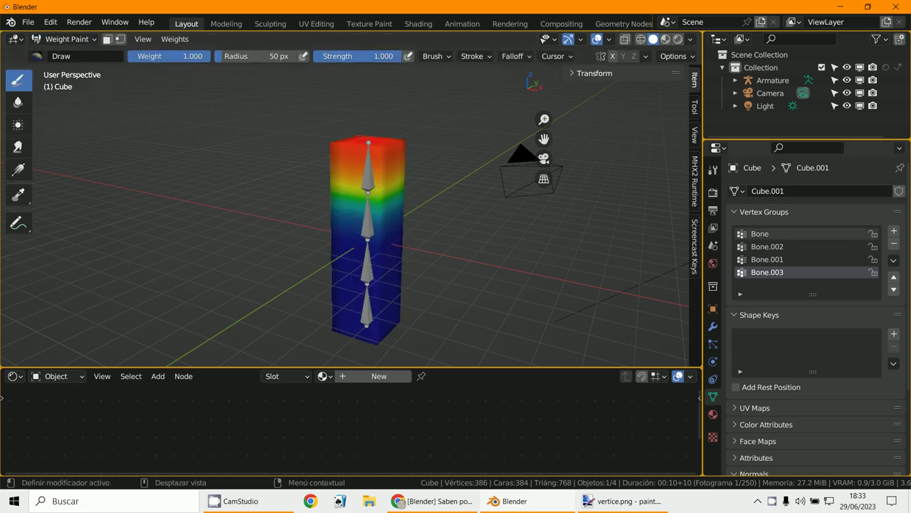
mouse_move(399, 300)
left_mouse_down()
mouse_move(343, 311)
mouse_move(420, 308)
left_mouse_up()
left_click(767, 246)
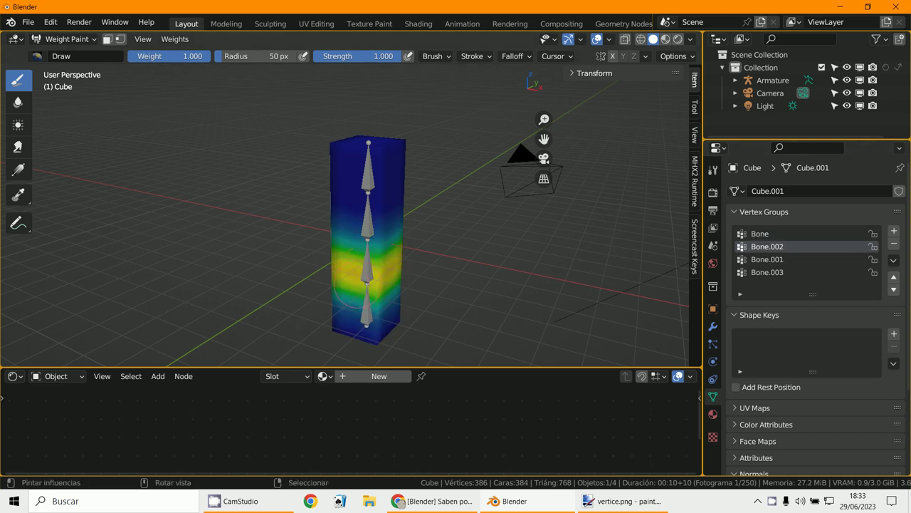
left_click_drag(363, 270, 444, 266)
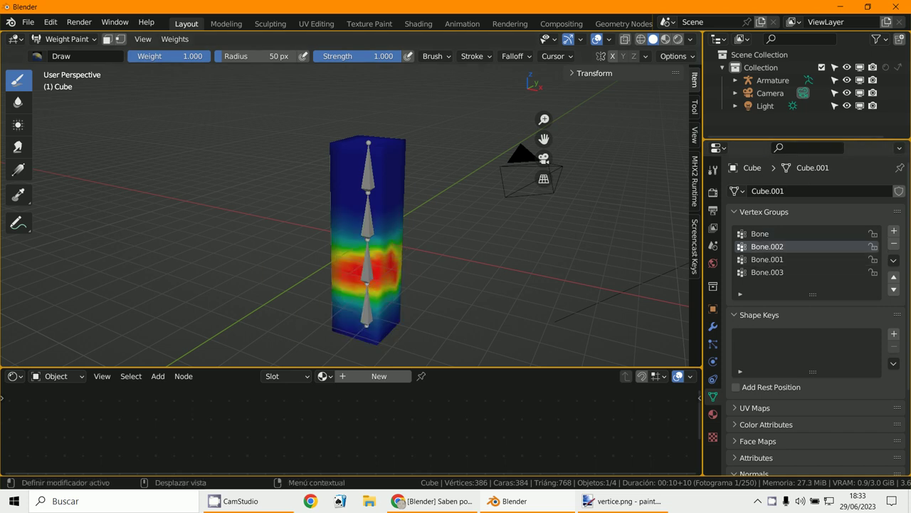
Put the box in Edit Mode and select only one vertex on its side face, slightly below the origin.
scroll(476, 185, "up", 1)
middle_click_drag(477, 203, 480, 220, "shift")
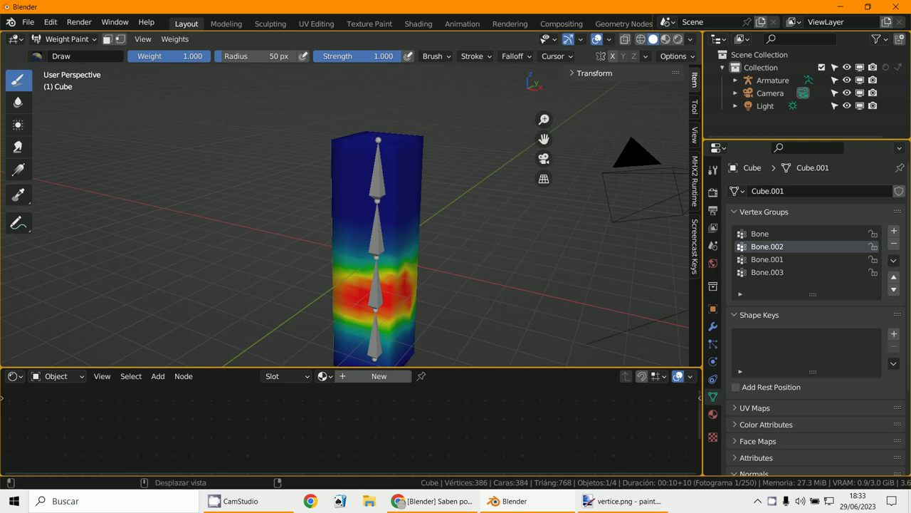
left_click(67, 39)
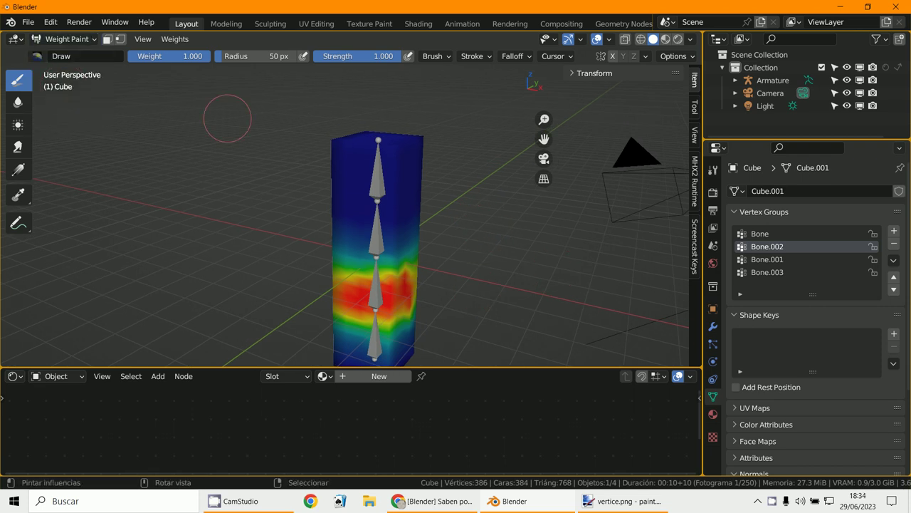
left_click(64, 39)
left_click(72, 67)
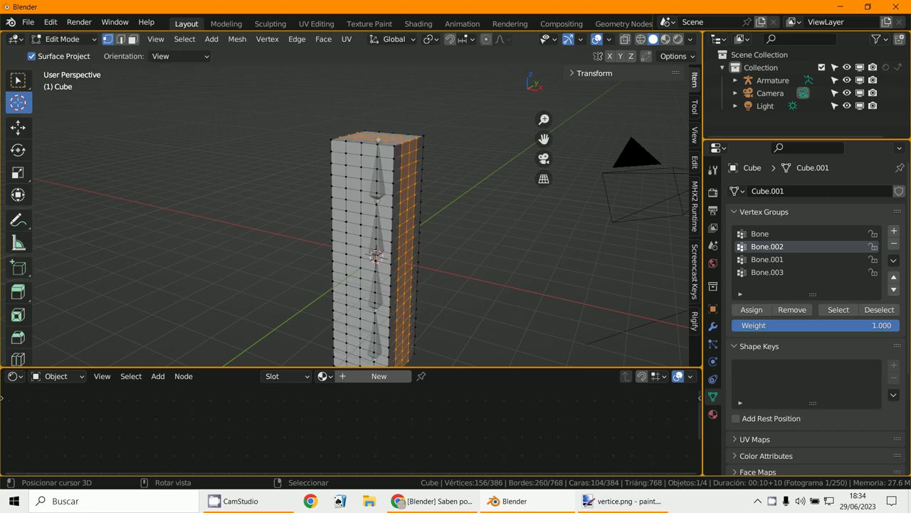
key("alt+a")
middle_click_drag(456, 270, 414, 164)
scroll(399, 256, "up", 2)
right_click(418, 203)
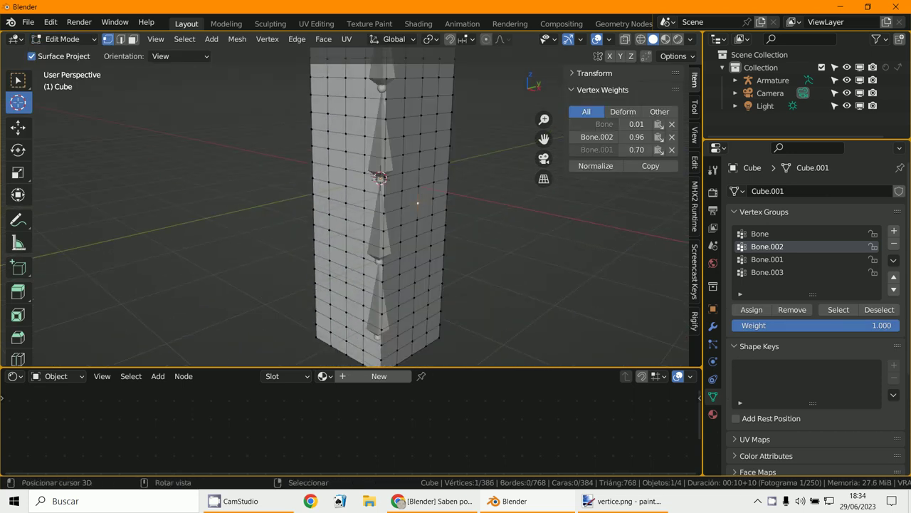
Display the selected vertex's weights for each vertex group.
left_click(695, 107)
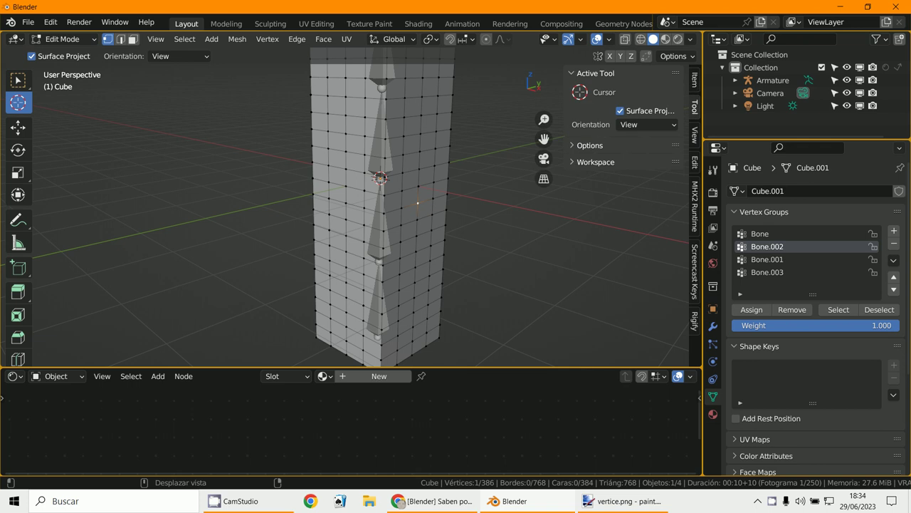
left_click(694, 80)
left_click(602, 90)
left_click(595, 73)
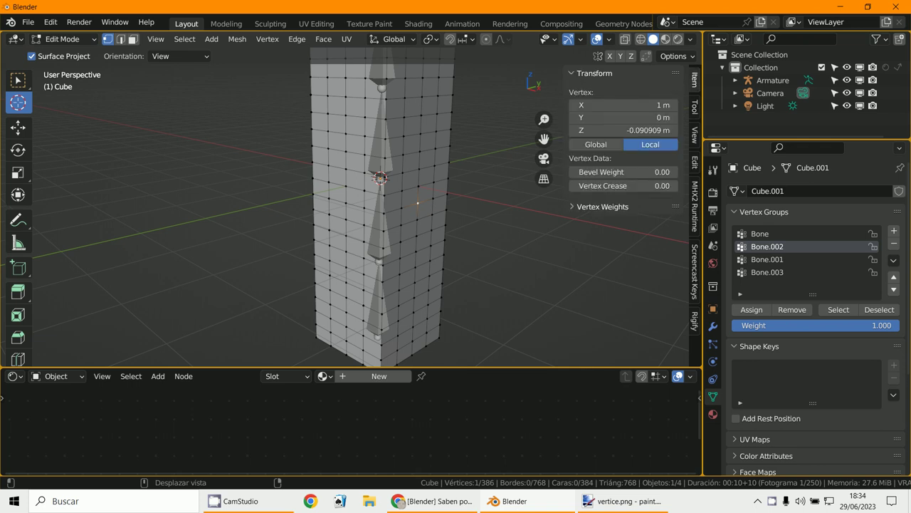
left_click(594, 74)
left_click(602, 90)
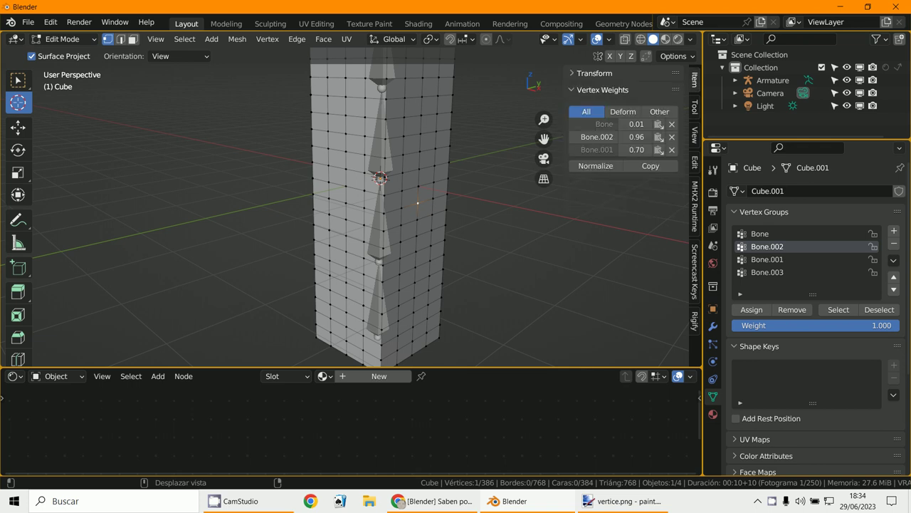
Examine how the selected vertex is shared between Bone, Bone.001 and Bone.002, and compare the groups in the list.
scroll(606, 208, "up", 1)
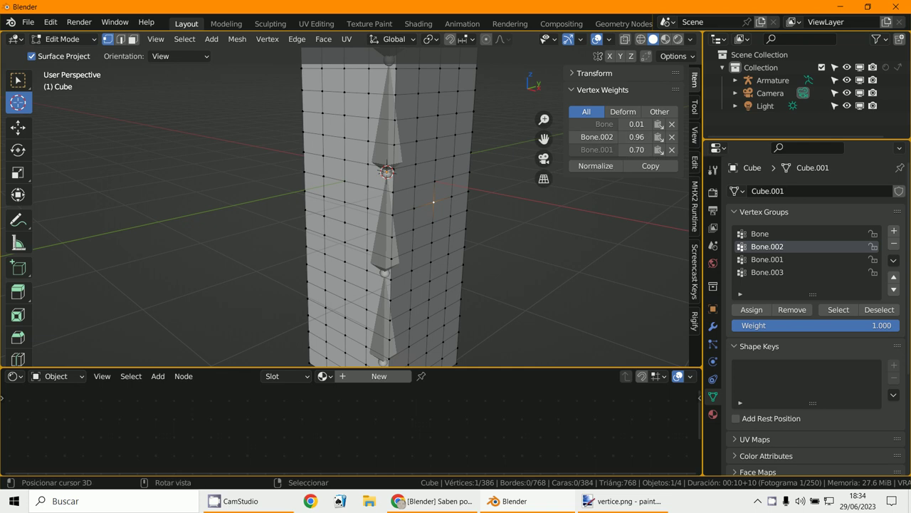
middle_click_drag(434, 228, 405, 241)
scroll(459, 186, "down", 4)
scroll(452, 224, "up", 1)
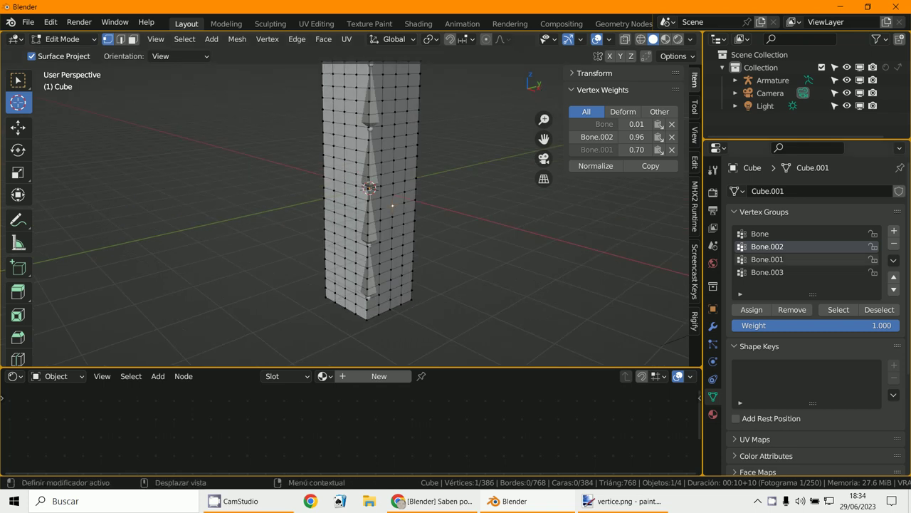
left_click(768, 260)
left_click(768, 247)
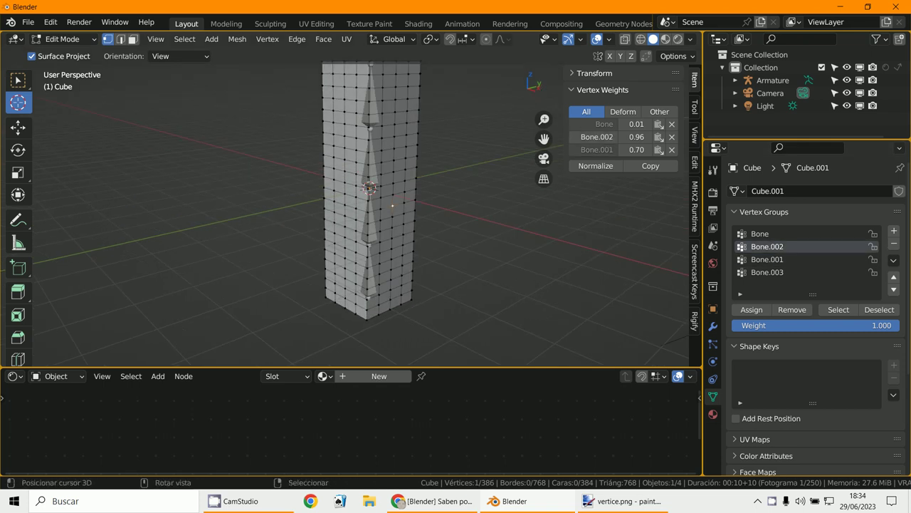
scroll(369, 200, "up", 1)
middle_click_drag(372, 187, 356, 230, "shift")
scroll(348, 198, "up", 1)
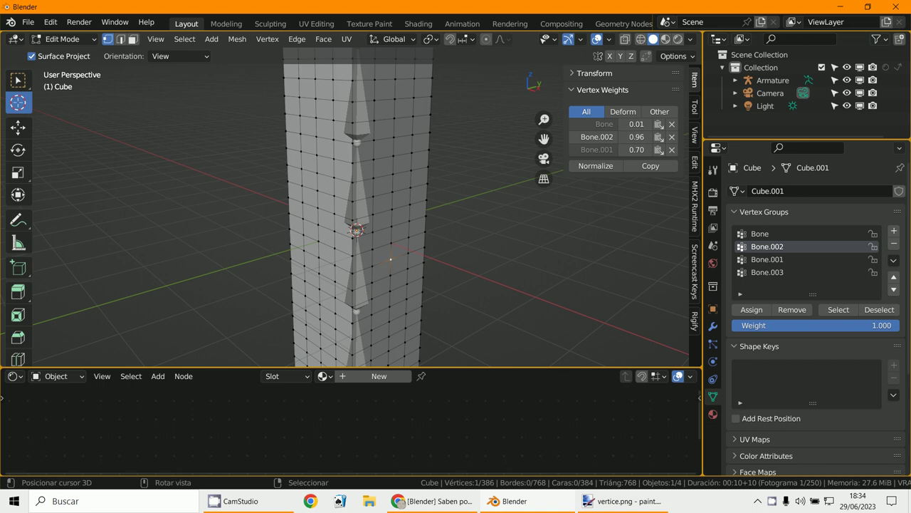
Clear the selection and select all vertices assigned to Bone.002 to inspect the group's extent.
scroll(356, 213, "down", 2)
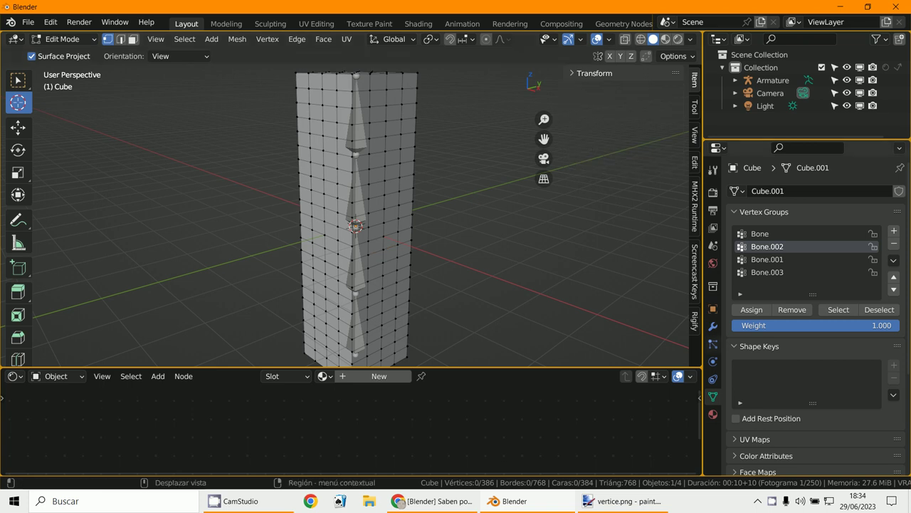
left_click(838, 309)
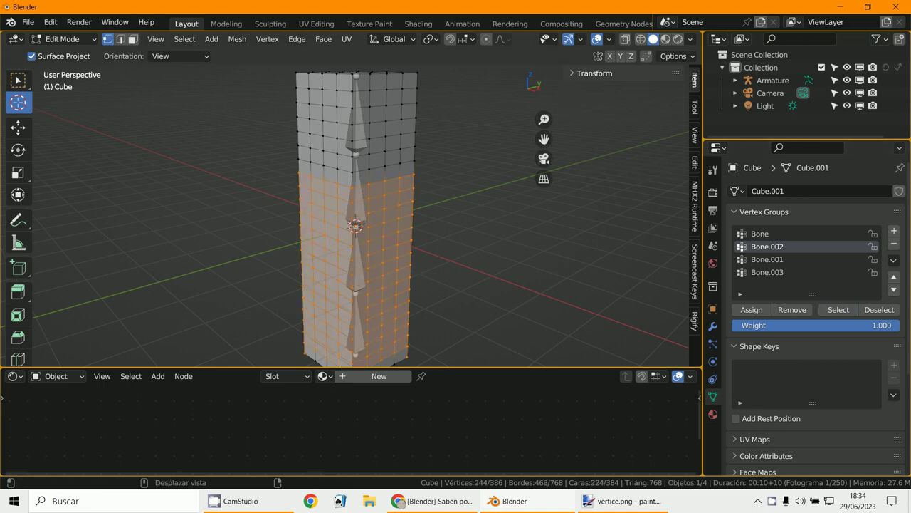
middle_click_drag(455, 228, 453, 218, "shift")
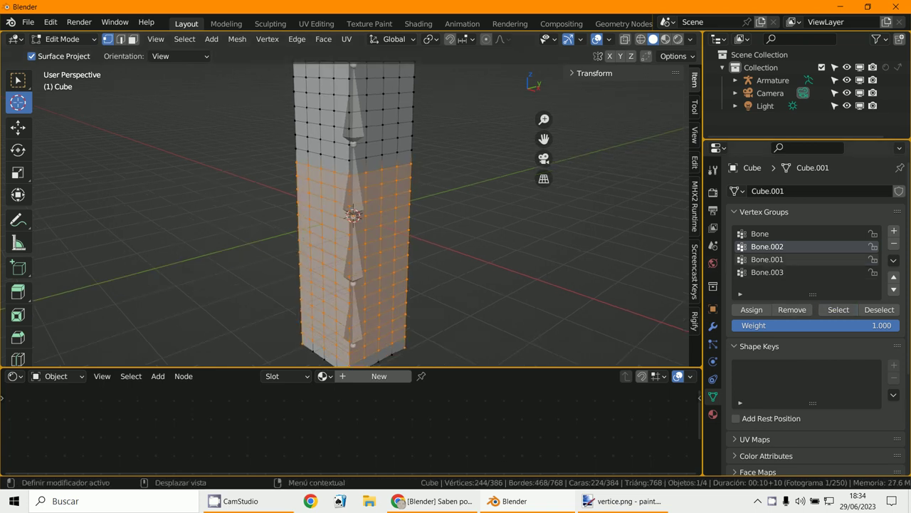
middle_click_drag(427, 271, 443, 211, "shift")
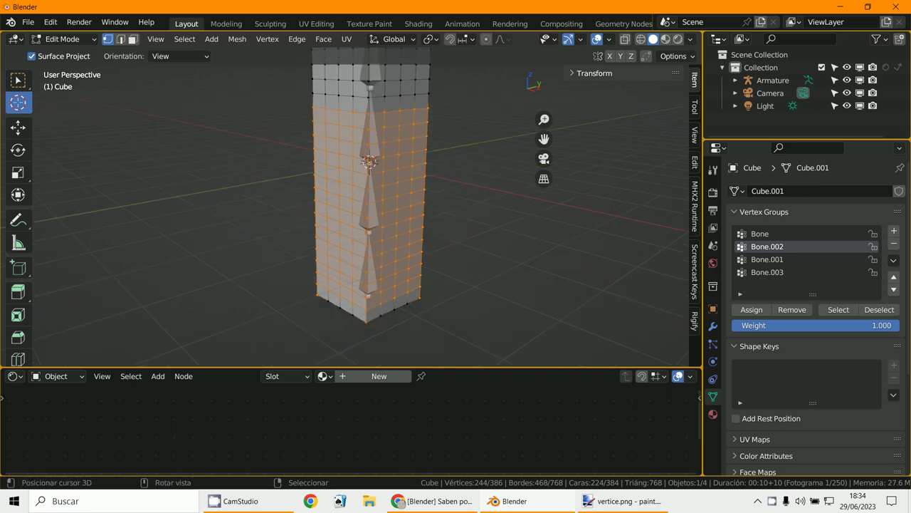
In front view, box-select the box's lower end around the lowest bone and remove those vertices from Bone.002.
key("KP_1")
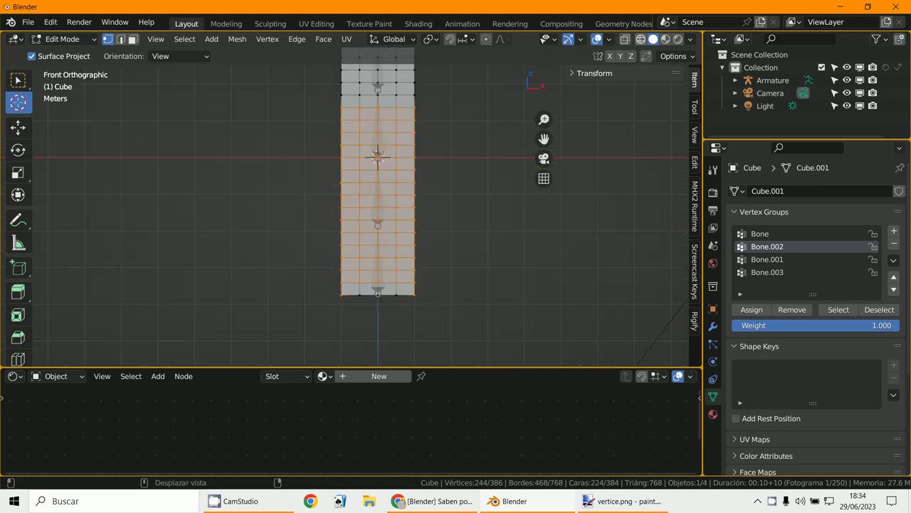
key("alt+a")
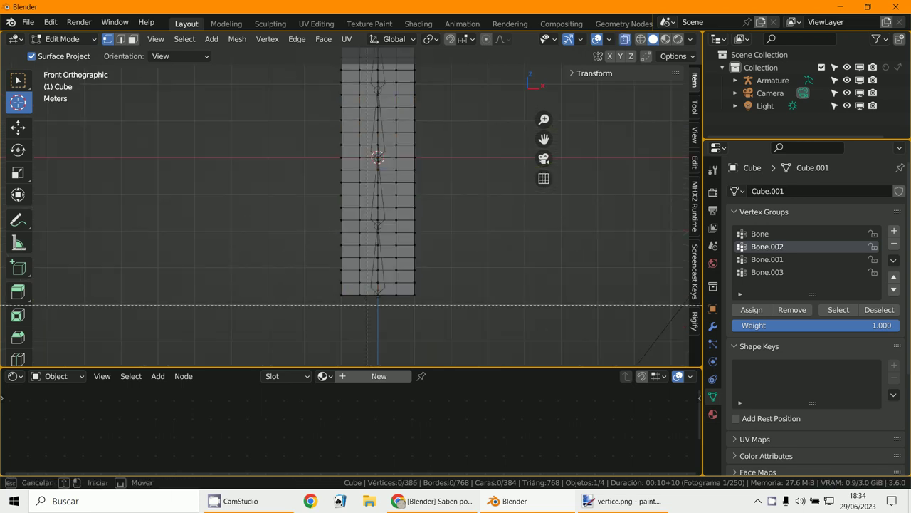
key("b")
left_click_drag(294, 232, 546, 343)
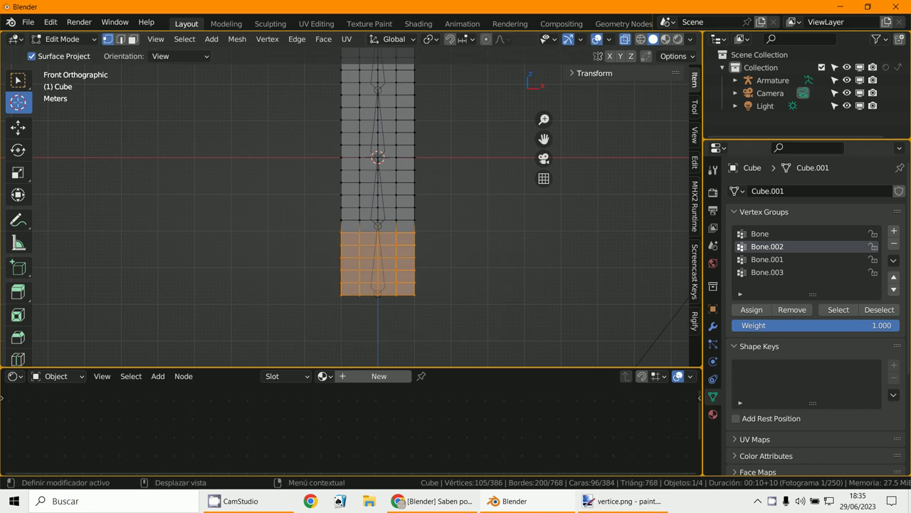
left_click(792, 309)
Reselect the vertices assigned to Bone.002 and inspect them around the box.
middle_click_drag(512, 235, 437, 276)
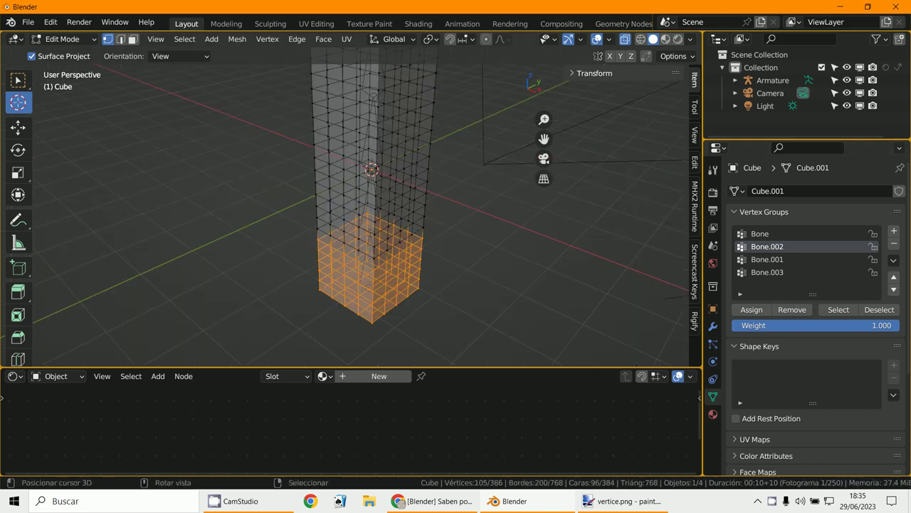
key("alt+a")
scroll(438, 277, "down", 3)
scroll(437, 276, "up", 3)
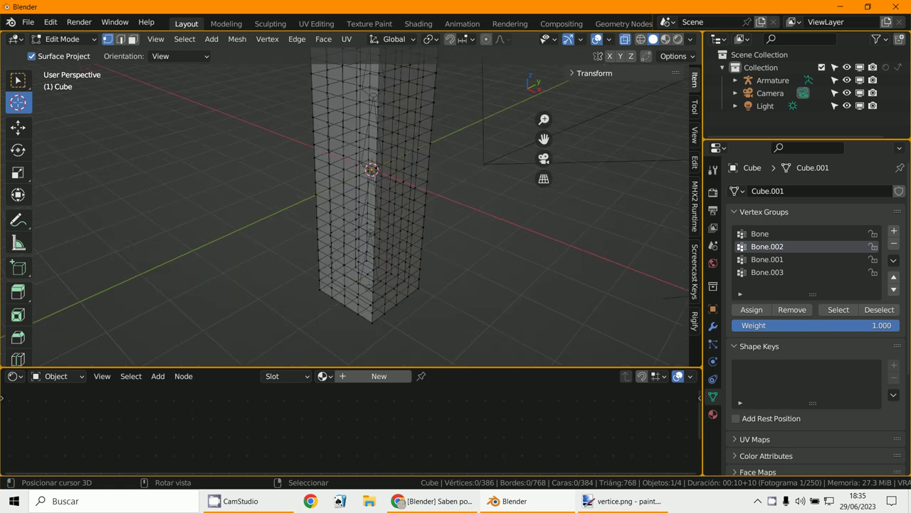
left_click(839, 310)
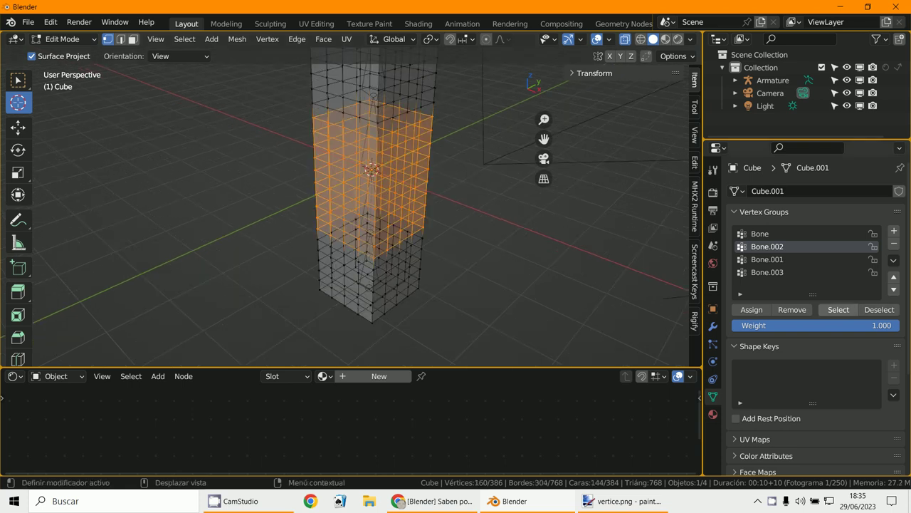
middle_click_drag(512, 263, 300, 294)
scroll(388, 284, "down", 2)
scroll(314, 309, "up", 2)
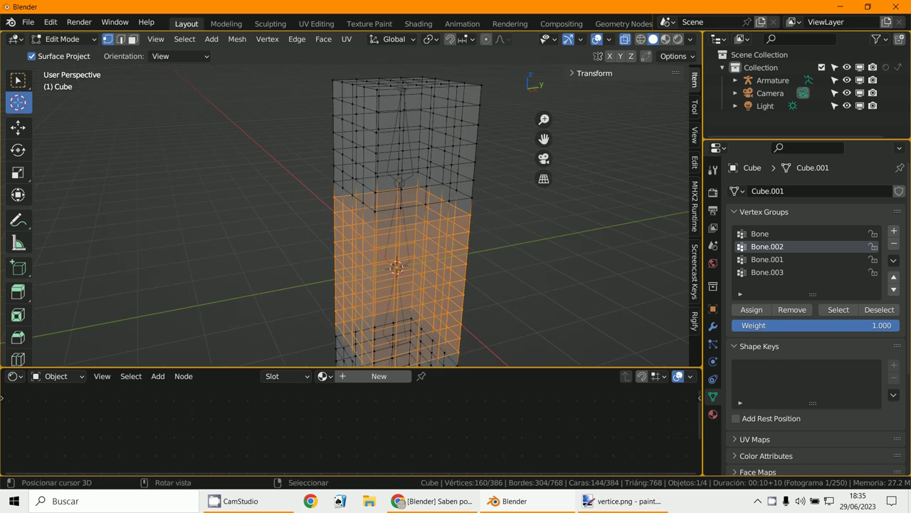
Clear the selection and select the vertices assigned to the Bone vertex group.
key("alt+a")
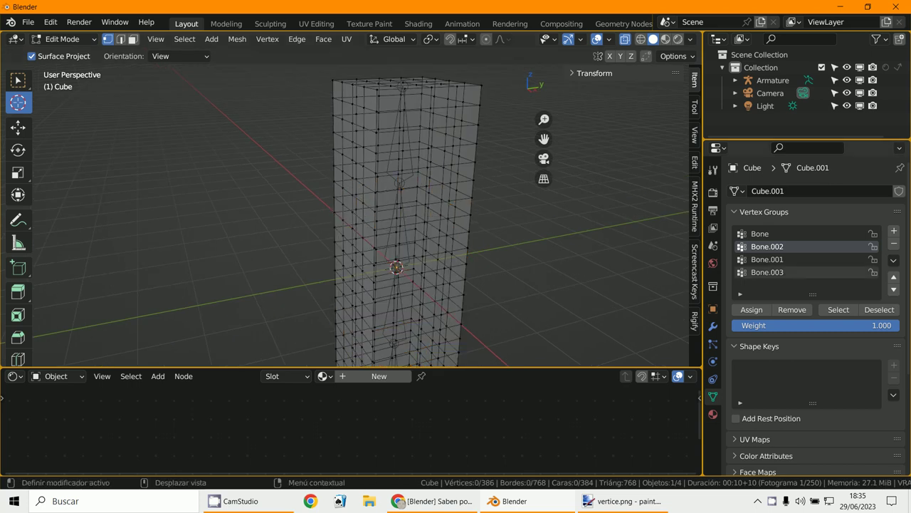
left_click(783, 233)
scroll(385, 221, "down", 2)
middle_click_drag(384, 235, 456, 248)
left_click(839, 310)
In front view, box-select the band of vertices just below the origin and remove it from the Bone group.
key("KP_1")
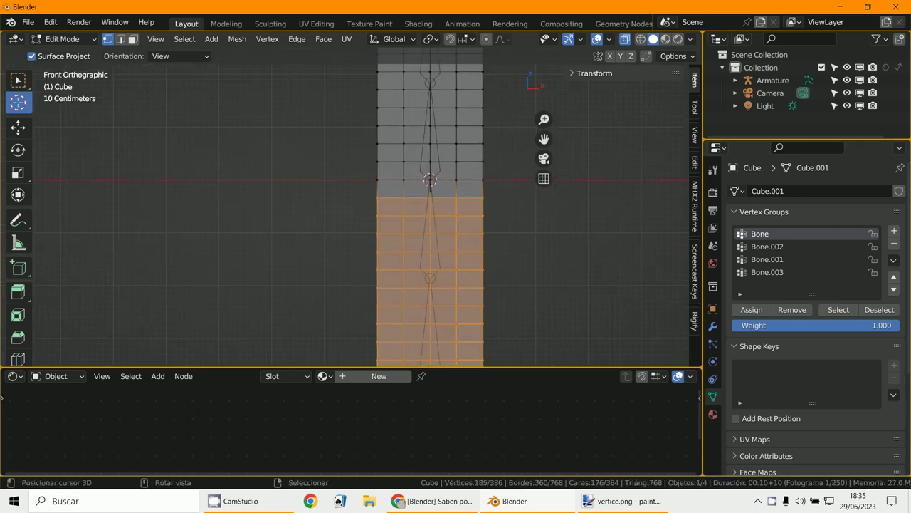
key("alt+a")
key("b")
left_click_drag(294, 168, 536, 261)
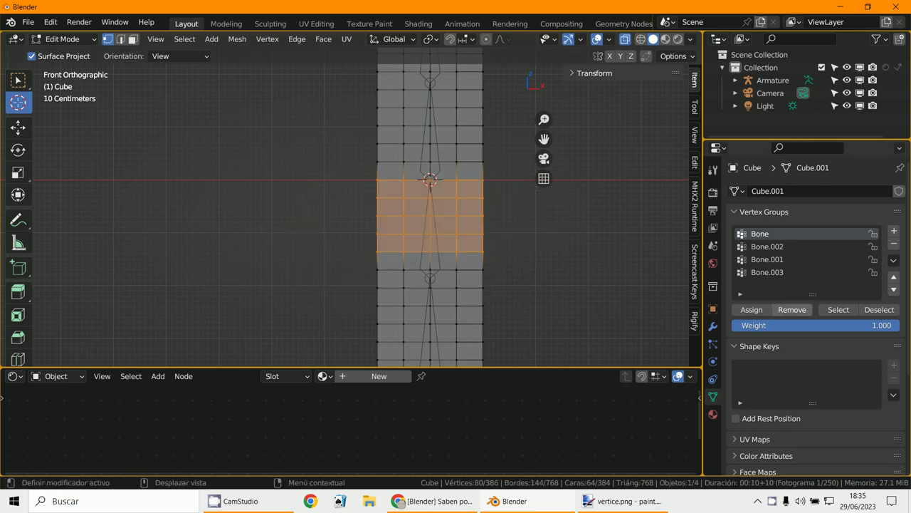
Reselect the vertices assigned to the Bone group to check its extent.
key("alt+a")
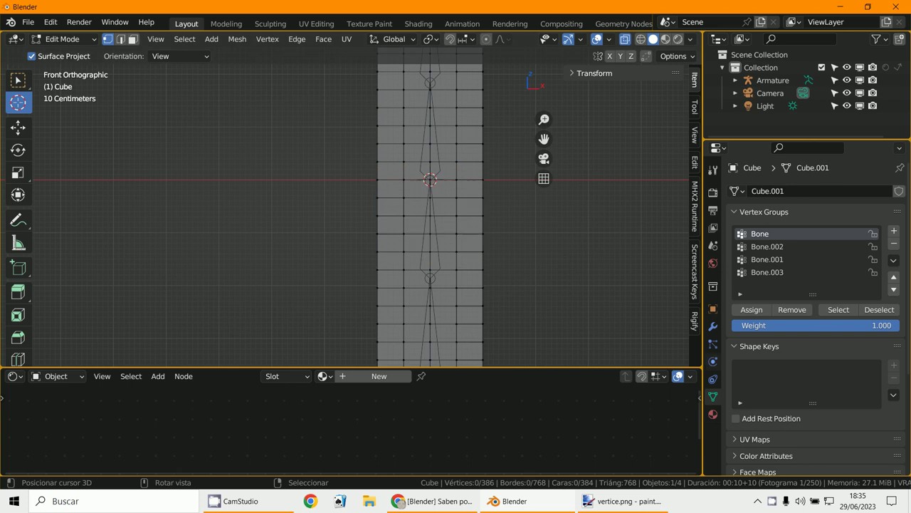
left_click(839, 310)
scroll(352, 207, "down", 4)
scroll(350, 199, "up", 3)
middle_click_drag(351, 207, 348, 201, "shift")
Remove all vertices from the Bone group, and assign only the box's bottom section to it with weight 1.000.
key("alt+a")
key("a")
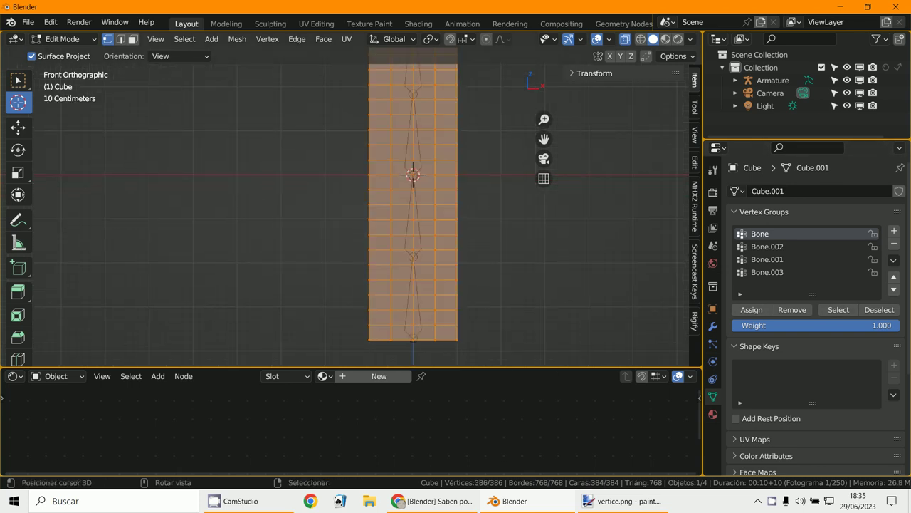
key("alt+a")
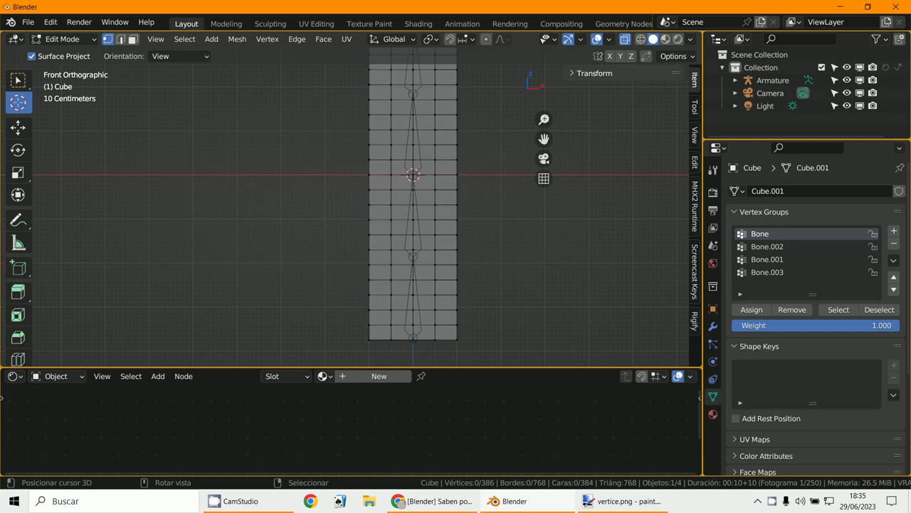
left_click_drag(348, 240, 471, 358)
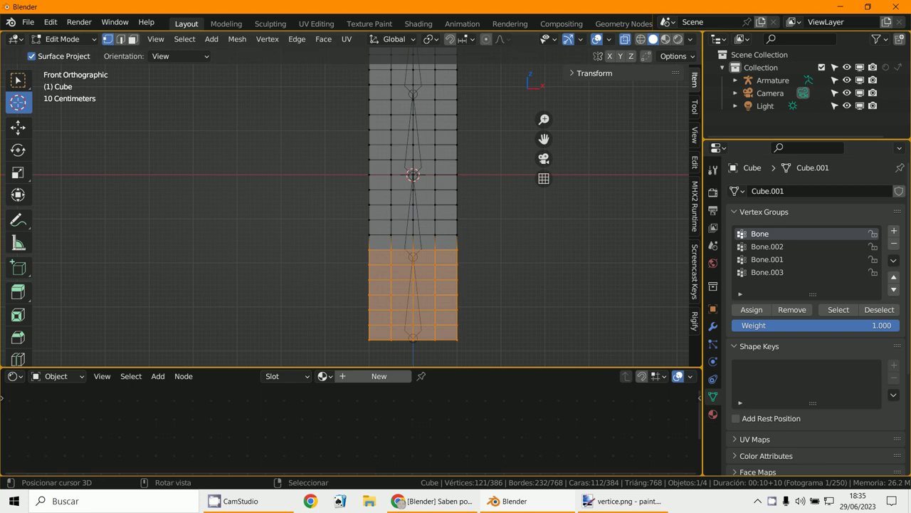
Switch the cube to Weight Paint mode and inspect the Bone group's weights along the box.
left_click(62, 39)
left_click(64, 53)
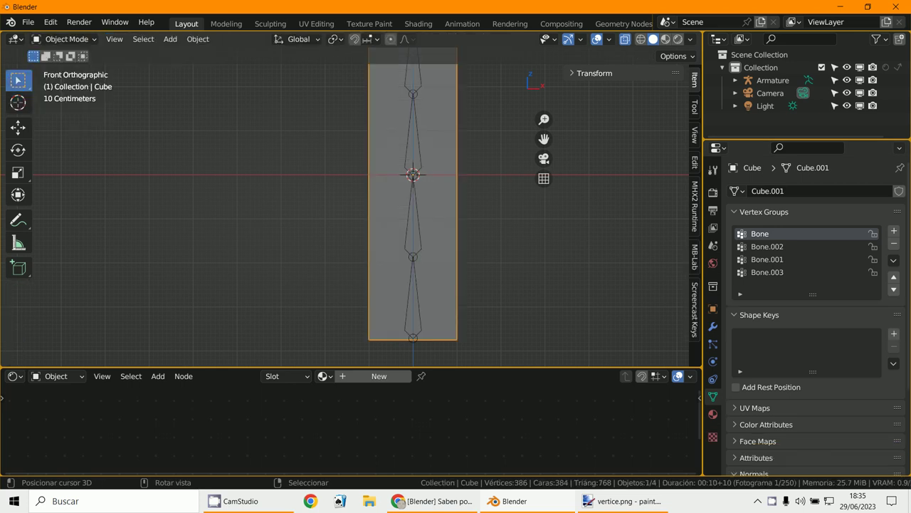
left_click(63, 39)
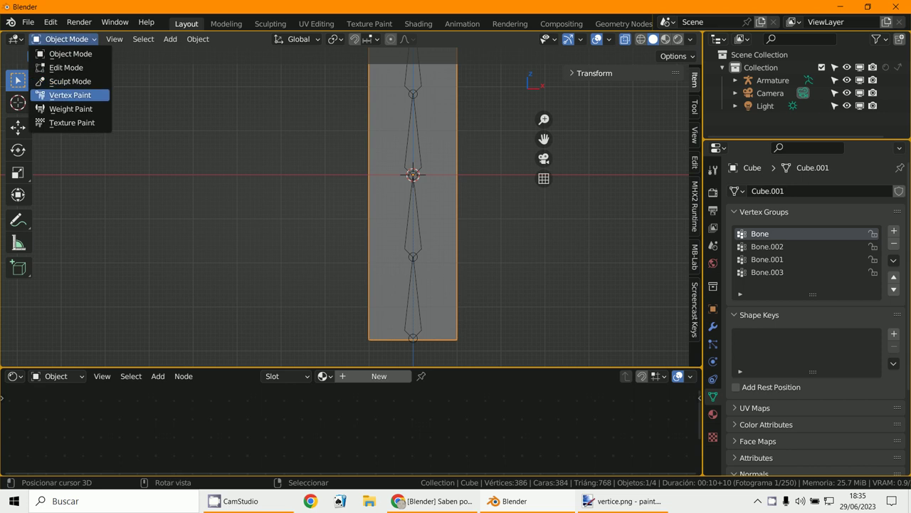
left_click(62, 108)
mouse_move(434, 222)
middle_mouse_down()
mouse_move(459, 266)
mouse_move(422, 261)
mouse_move(463, 264)
middle_mouse_up()
scroll(445, 269, "down", 2)
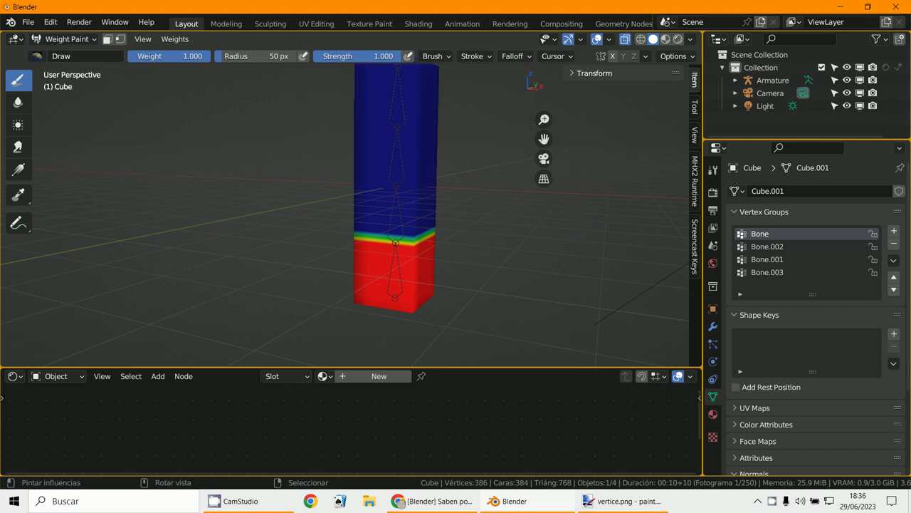
In Edit Mode, select one side vertex above the origin, delete its Bone.002 and Bone.003 weights, and set its Bone.001 weight to 1.00.
left_click(62, 39)
left_click(67, 68)
middle_click_drag(396, 126, 360, 129)
right_click(408, 155)
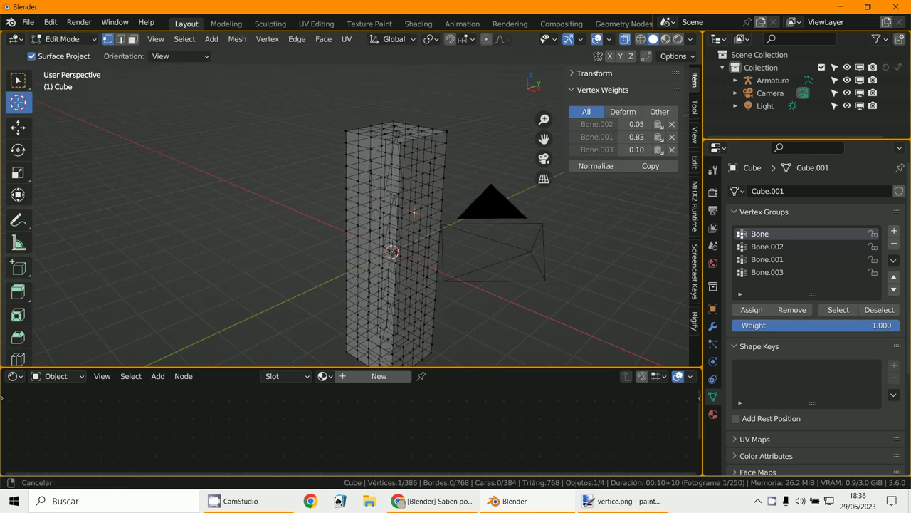
scroll(359, 130, "up", 3)
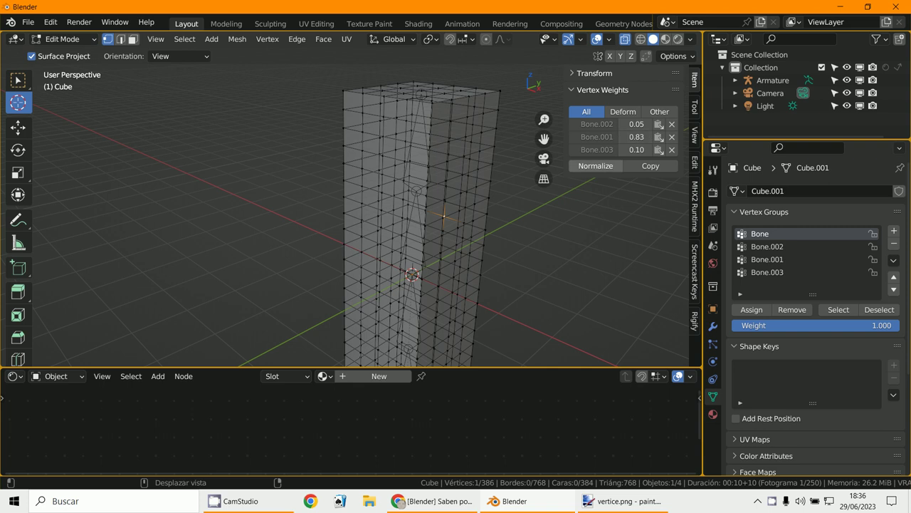
middle_click_drag(491, 199, 385, 138)
scroll(347, 214, "up", 2)
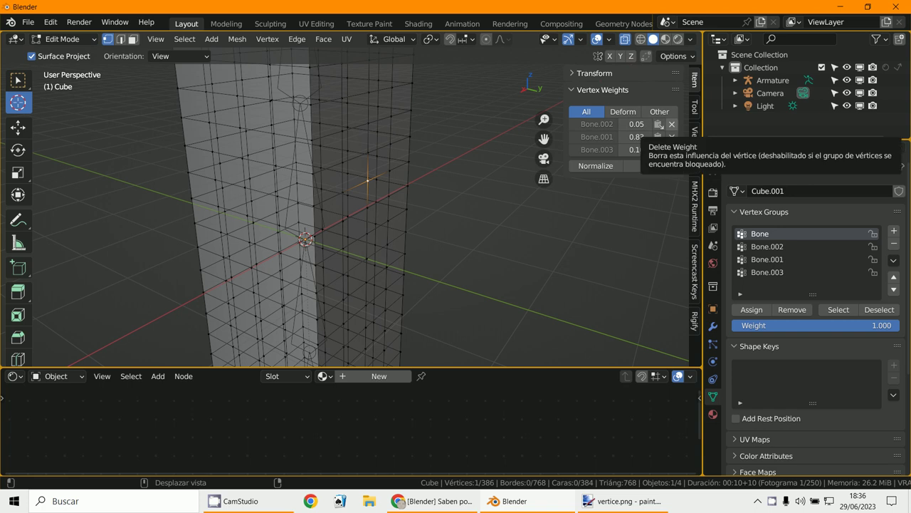
left_click(672, 124)
left_click(671, 137)
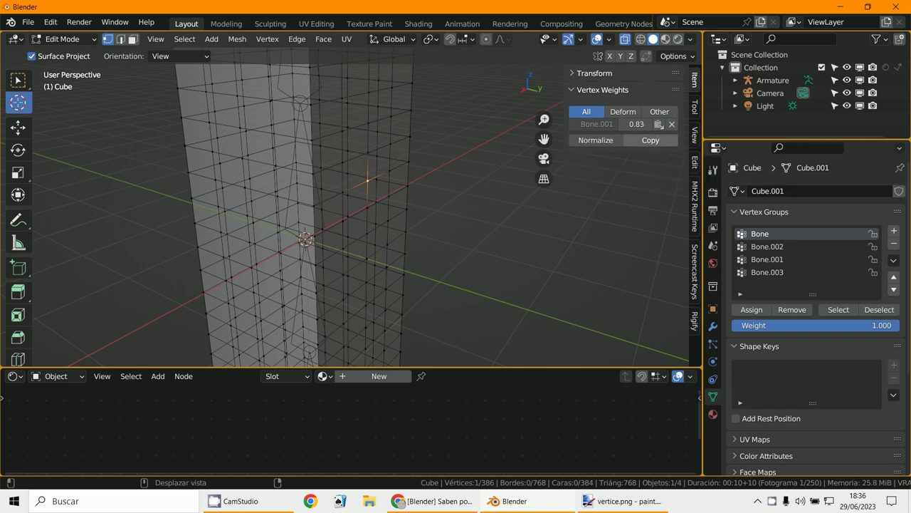
left_click_drag(636, 124, 670, 124)
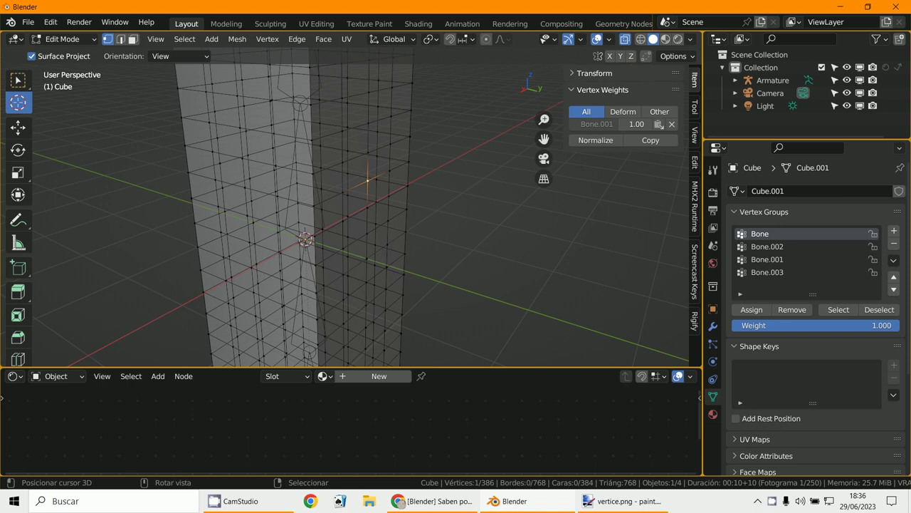
Return to Weight Paint mode and examine the Bone.002 and Bone.001 weight distributions around the box.
middle_click_drag(484, 192, 454, 192)
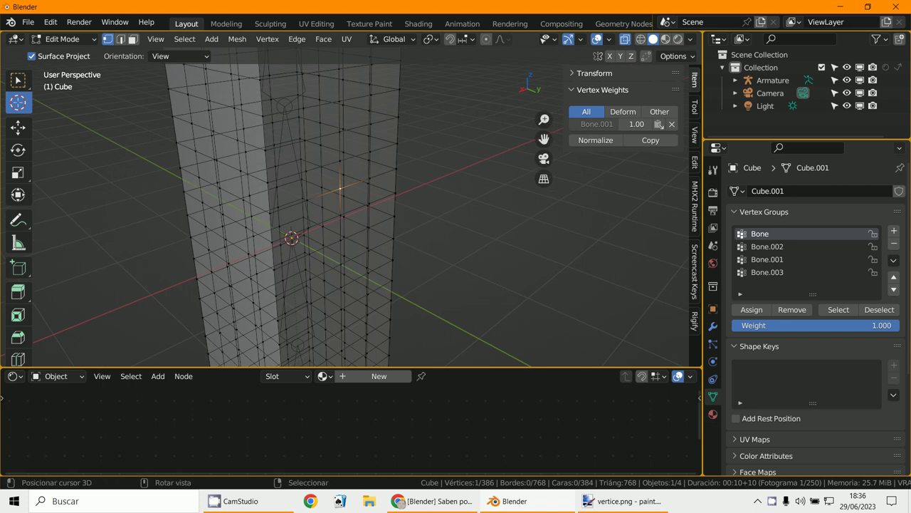
left_click(64, 39)
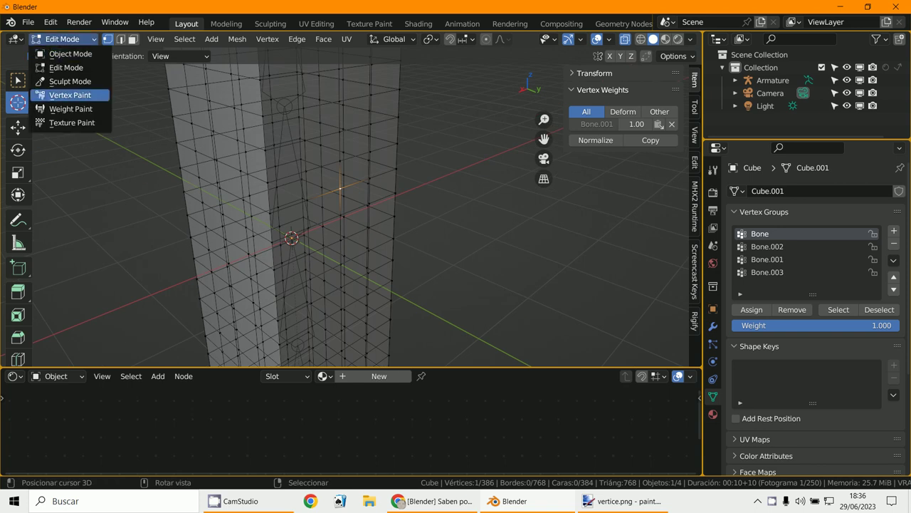
left_click(71, 108)
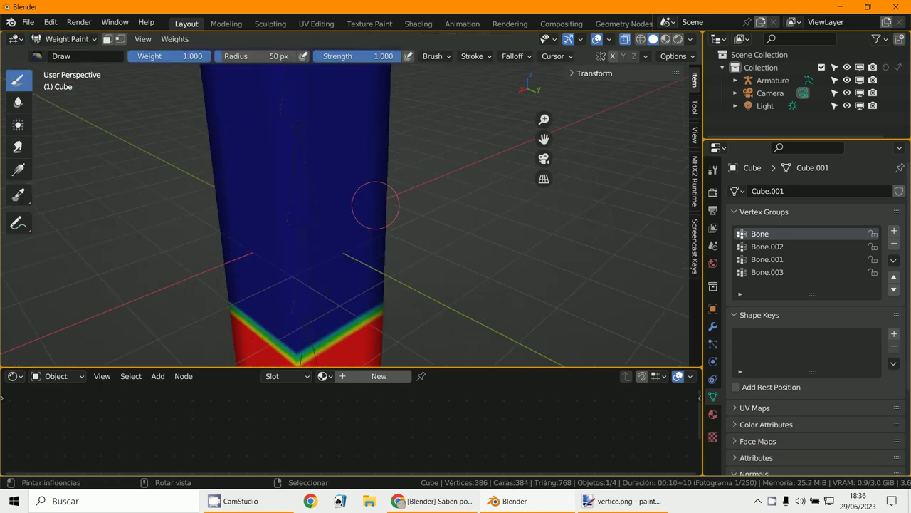
left_click(776, 247)
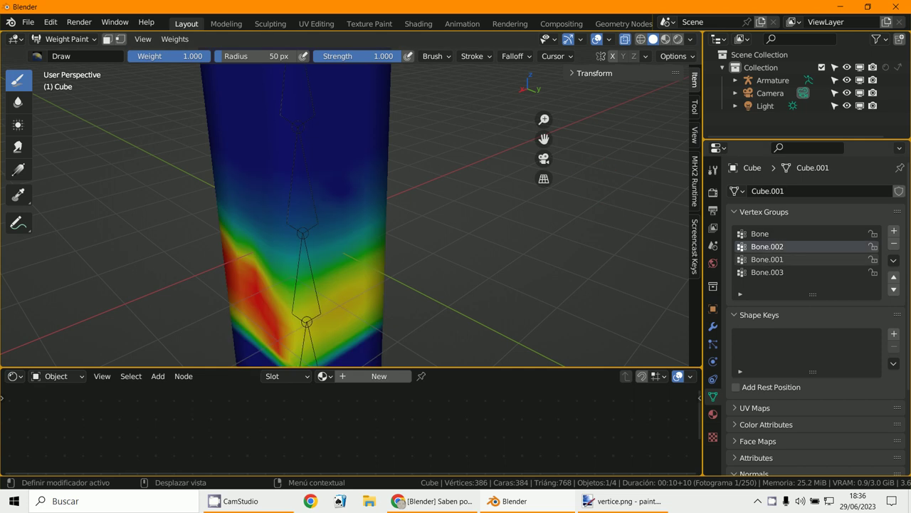
left_click(776, 259)
middle_click_drag(396, 219, 386, 218)
scroll(300, 145, "up", 2)
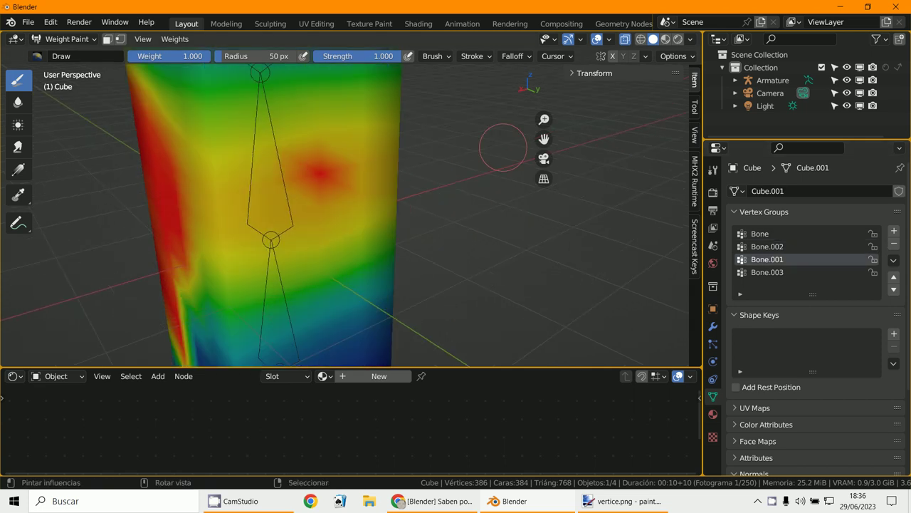
scroll(396, 240, "down", 3)
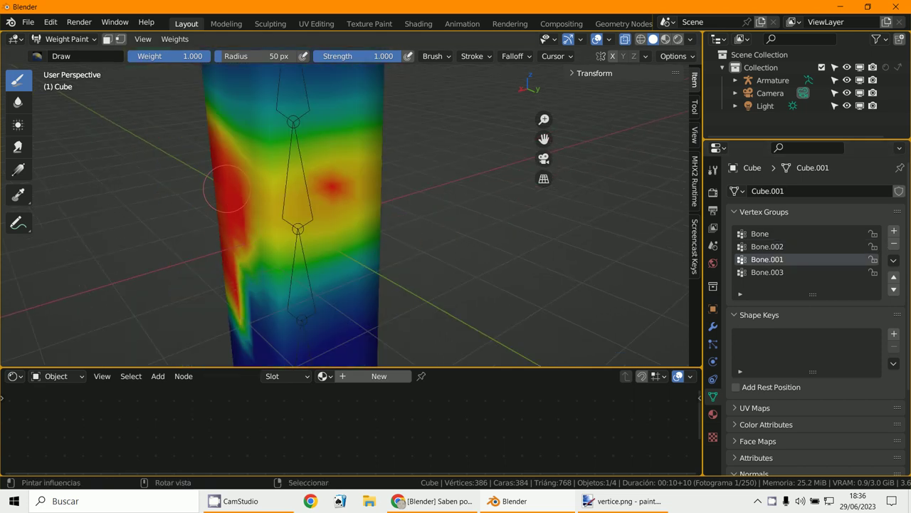
mouse_move(224, 188)
middle_mouse_down()
mouse_move(293, 214)
mouse_move(377, 195)
middle_mouse_up()
scroll(307, 215, "down", 4)
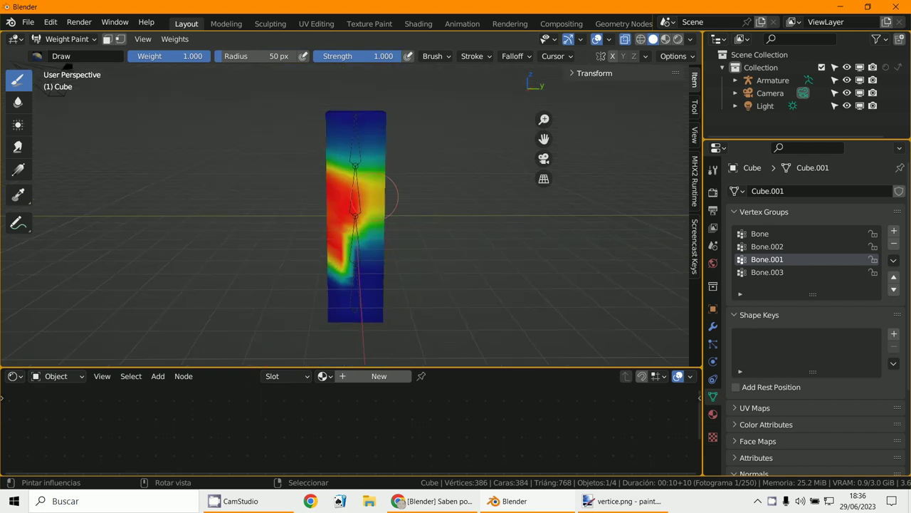
scroll(407, 231, "up", 1)
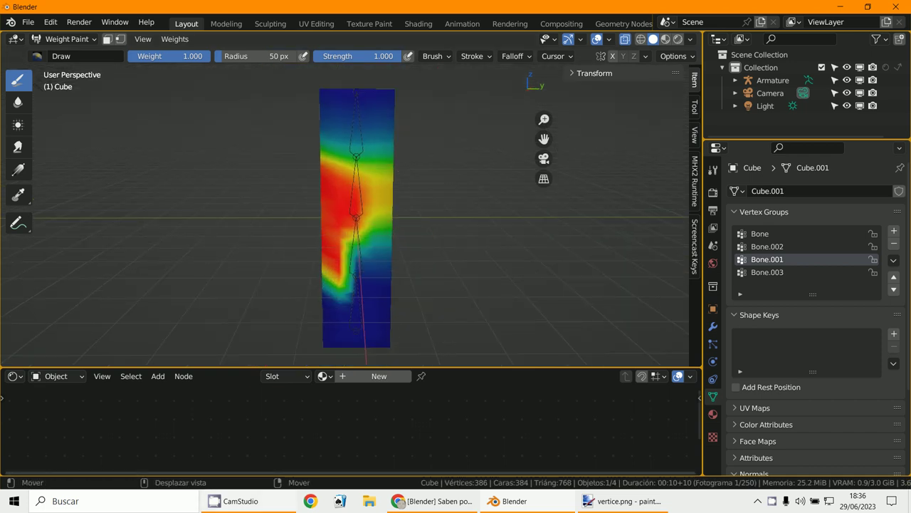
left_click(242, 501)
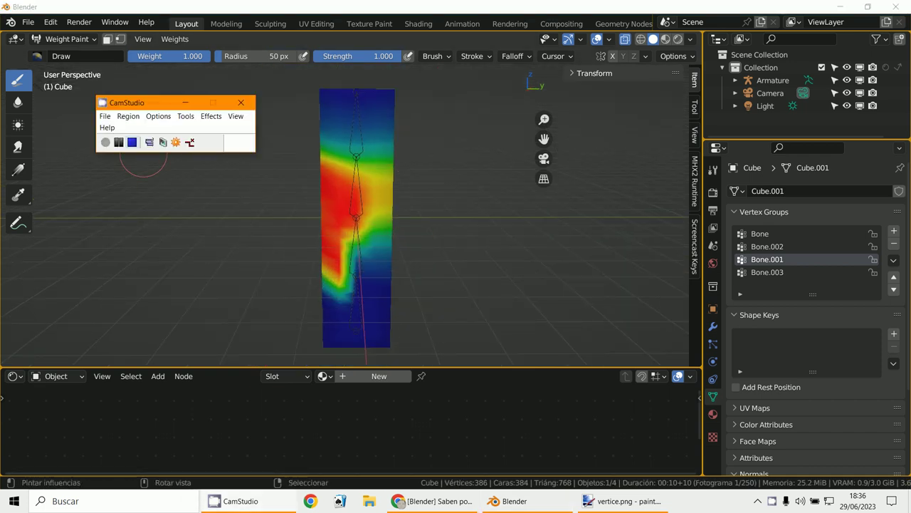